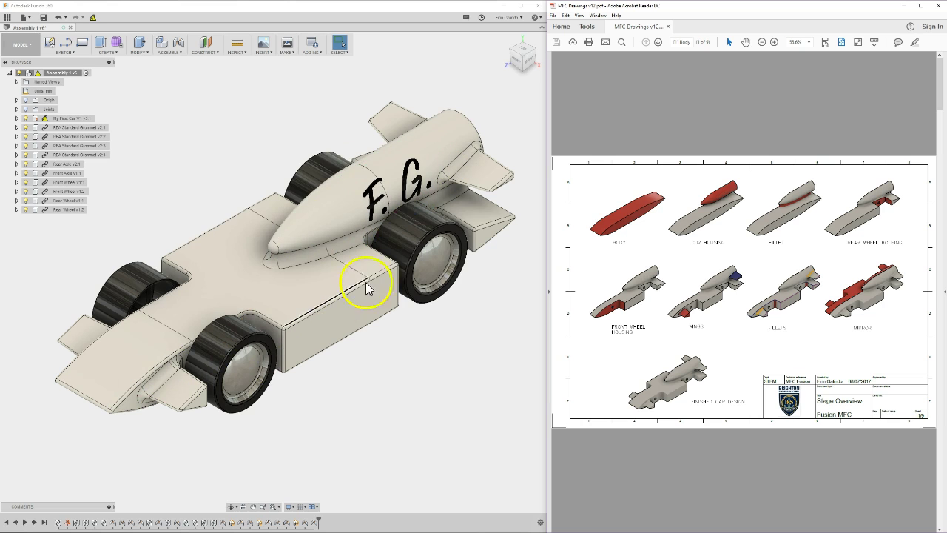
- Select the grommet, axle and wheel components in the Browser and hide them
click(47, 209)
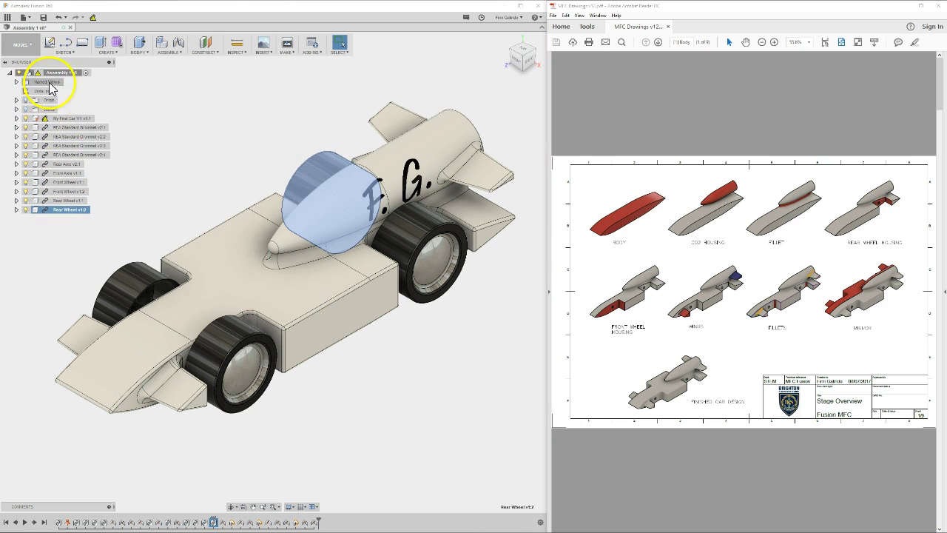
shift+click(57, 127)
right_click(59, 130)
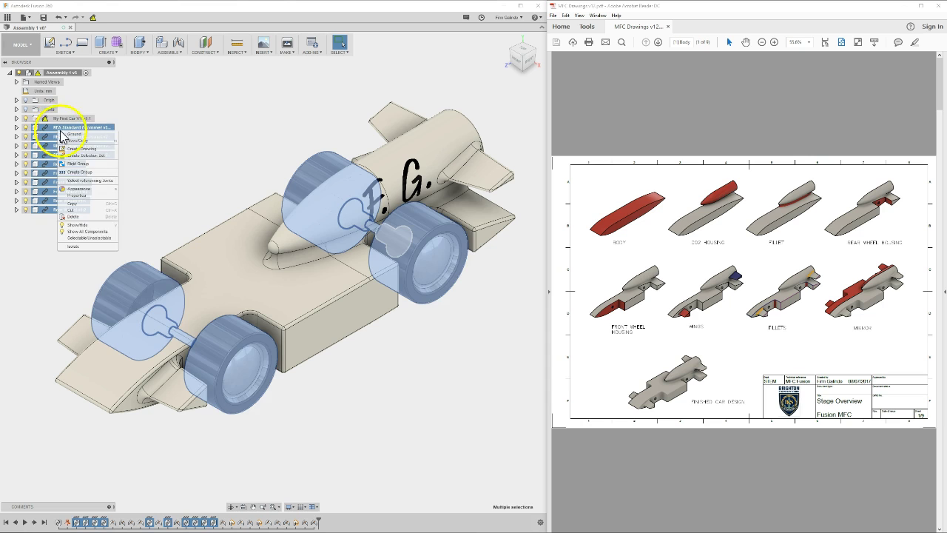
click(81, 225)
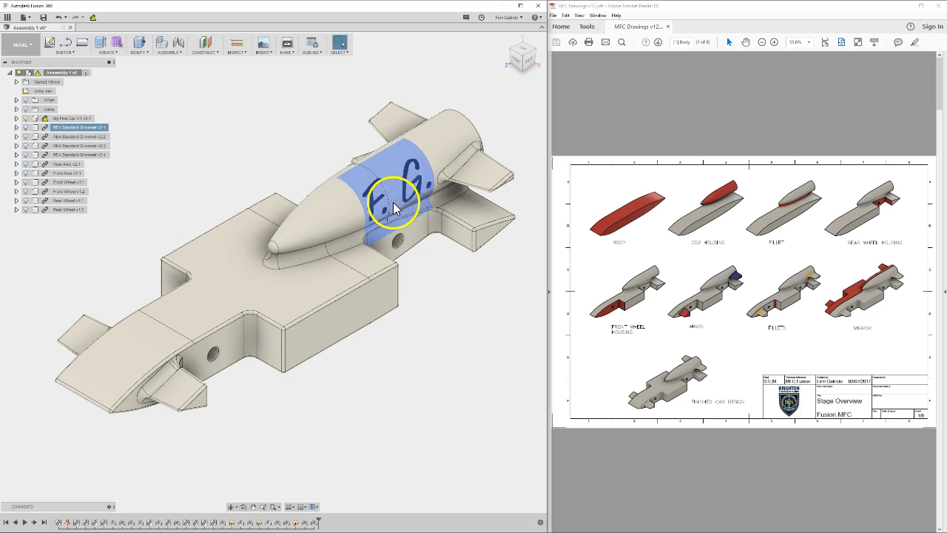
- Select the wing, side, deck and nose cone faces of the body to read their areas
click(401, 130)
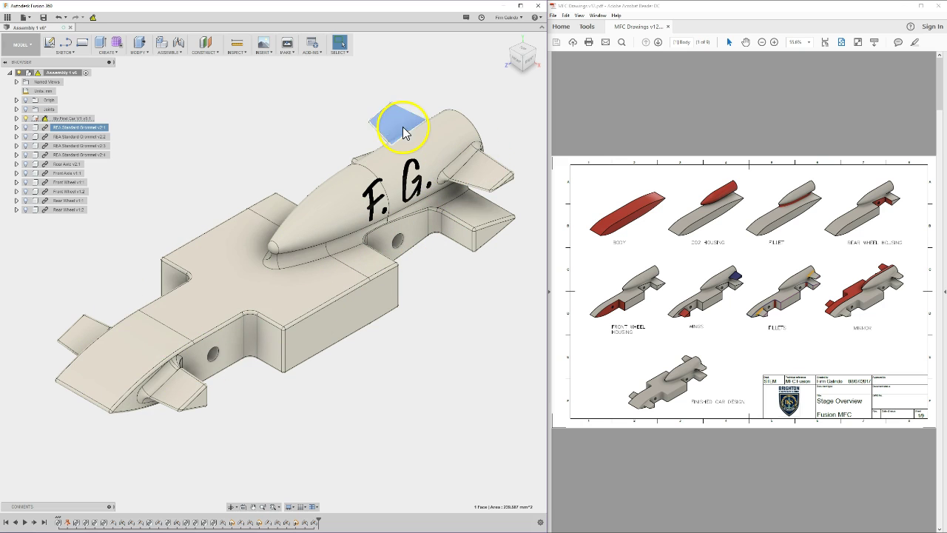
click(86, 338)
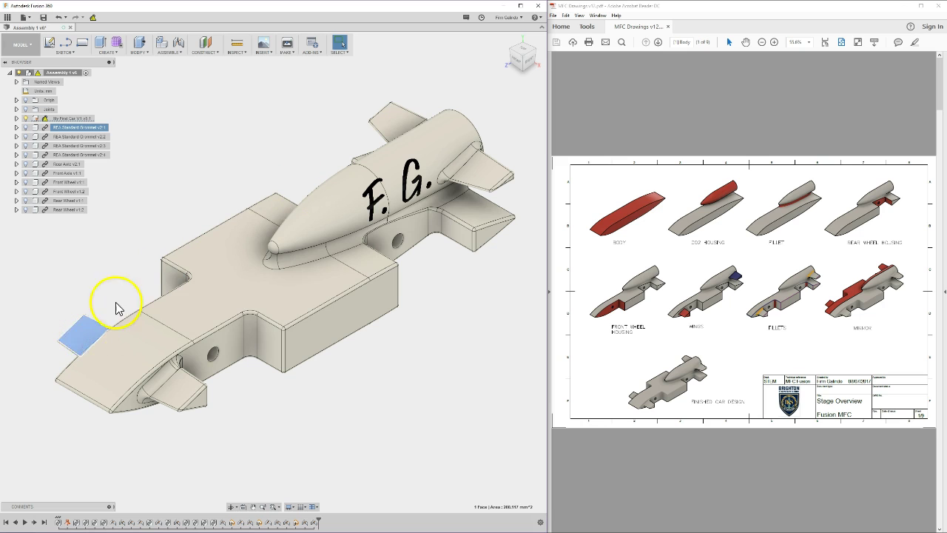
click(232, 348)
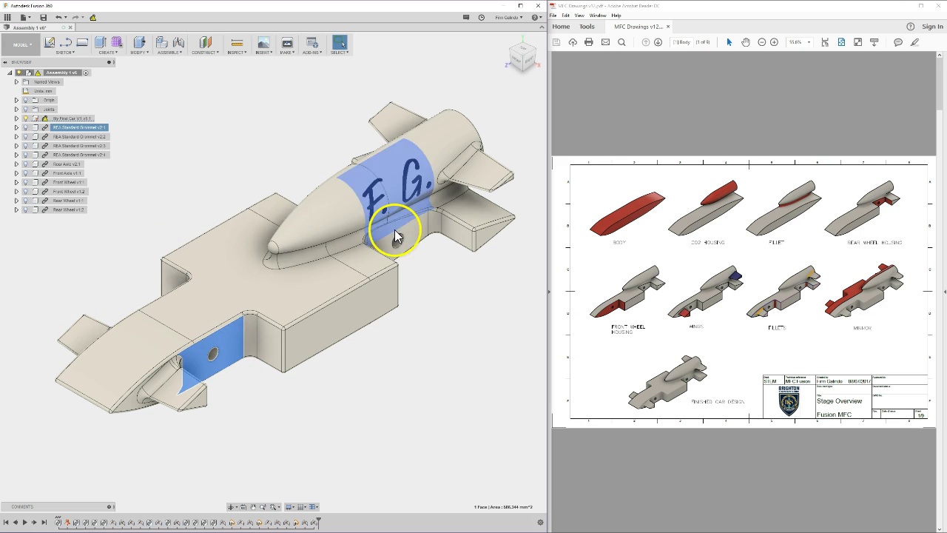
click(414, 237)
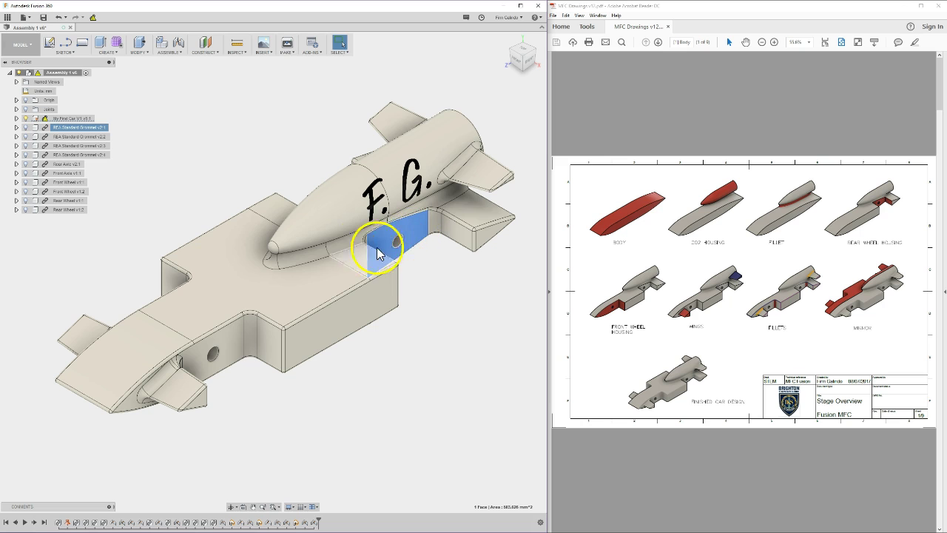
click(333, 330)
click(180, 317)
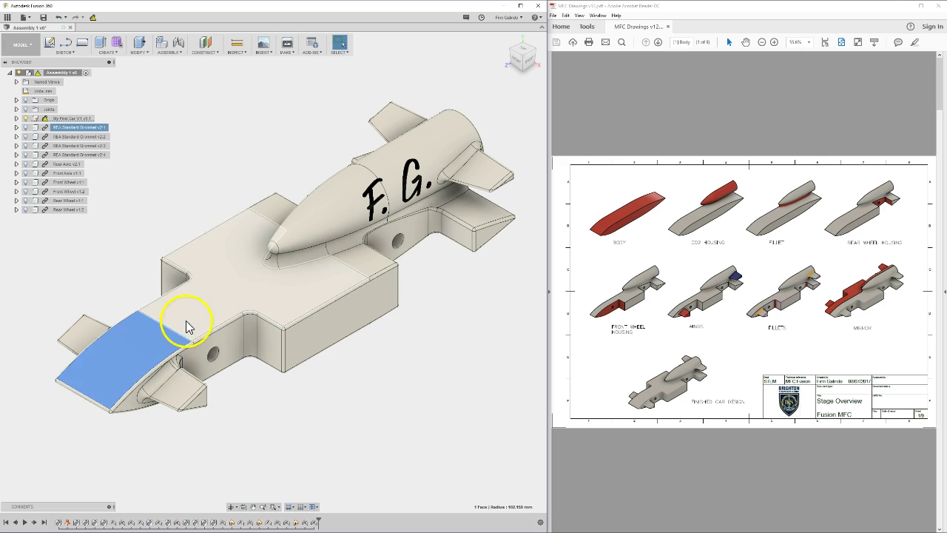
click(390, 254)
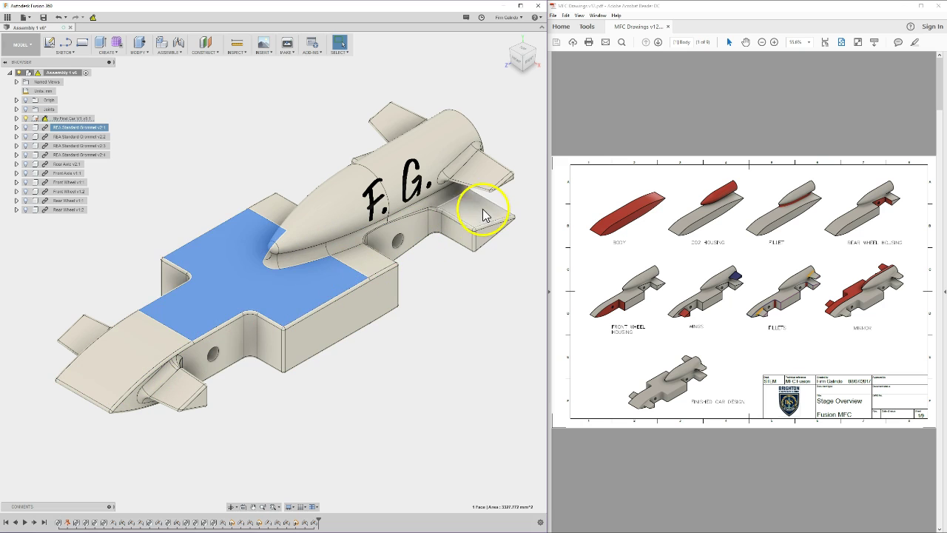
key(Escape)
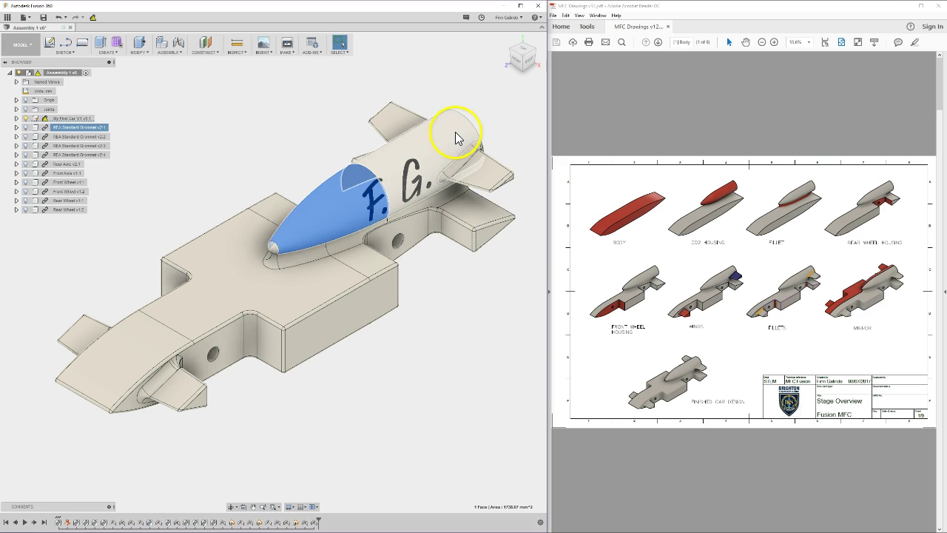
click(307, 239)
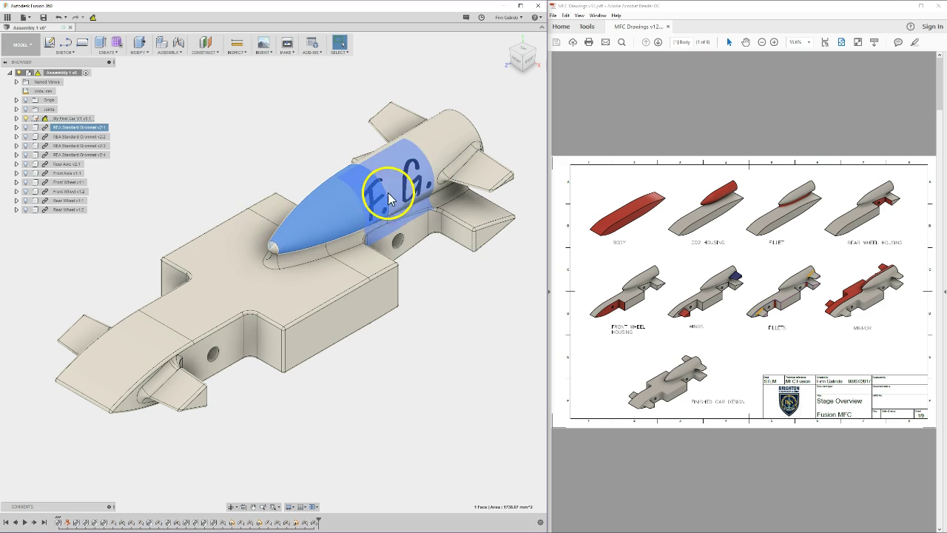
click(268, 166)
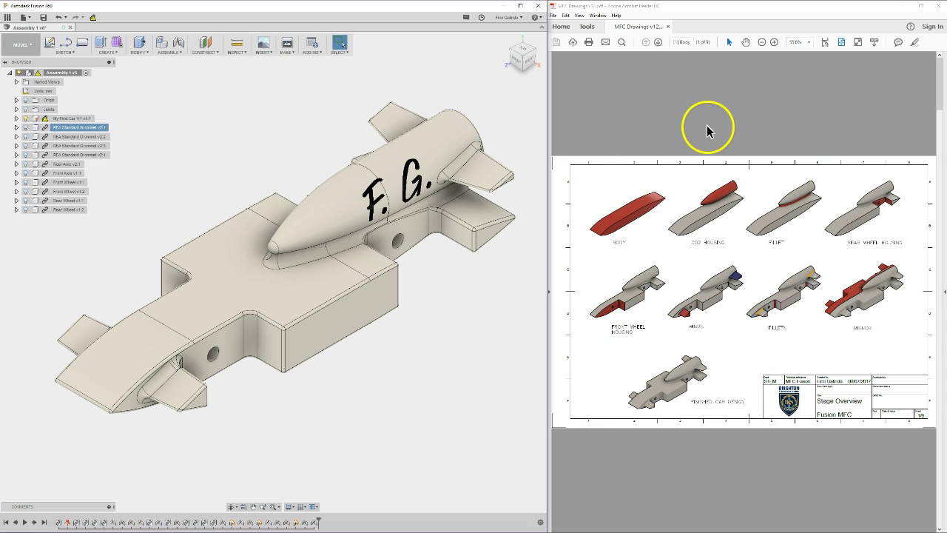
click(812, 115)
scroll(813, 116, down, 1)
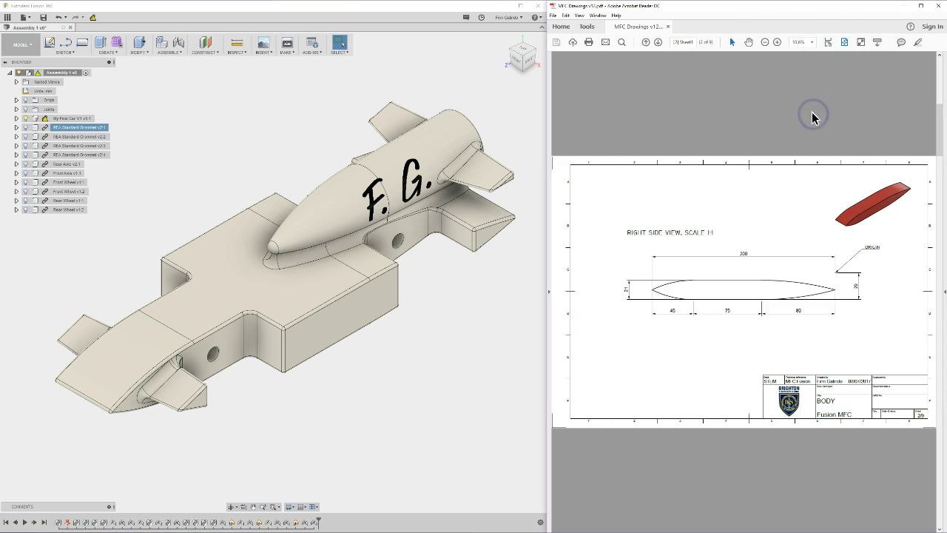
scroll(812, 119, down, 2)
scroll(811, 118, up, 3)
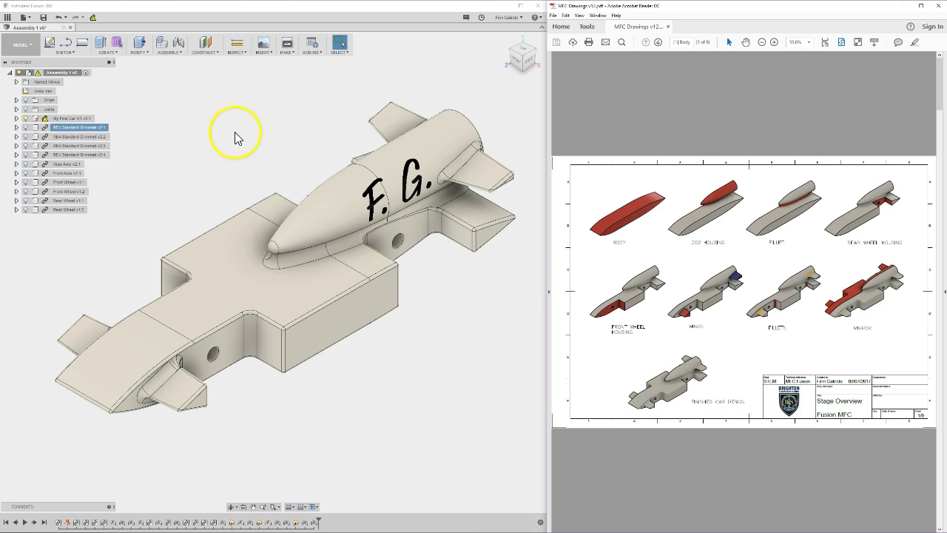
- Create a new empty design from the File menu and open its Save dialog as 'My First Car'
click(27, 20)
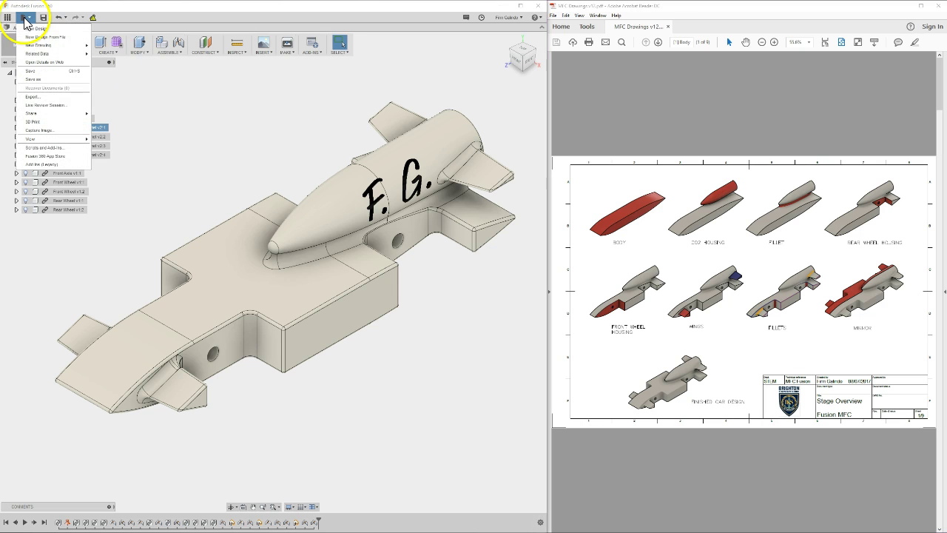
click(33, 29)
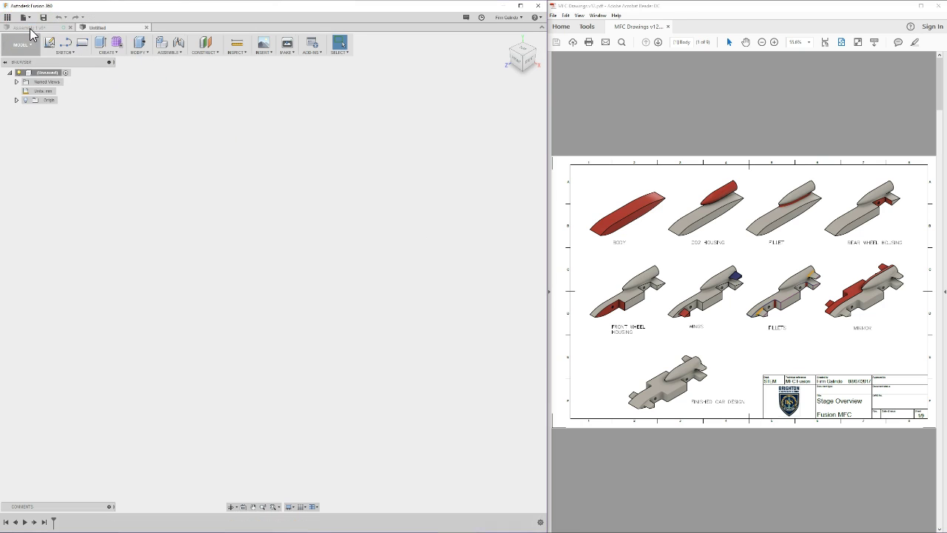
click(45, 17)
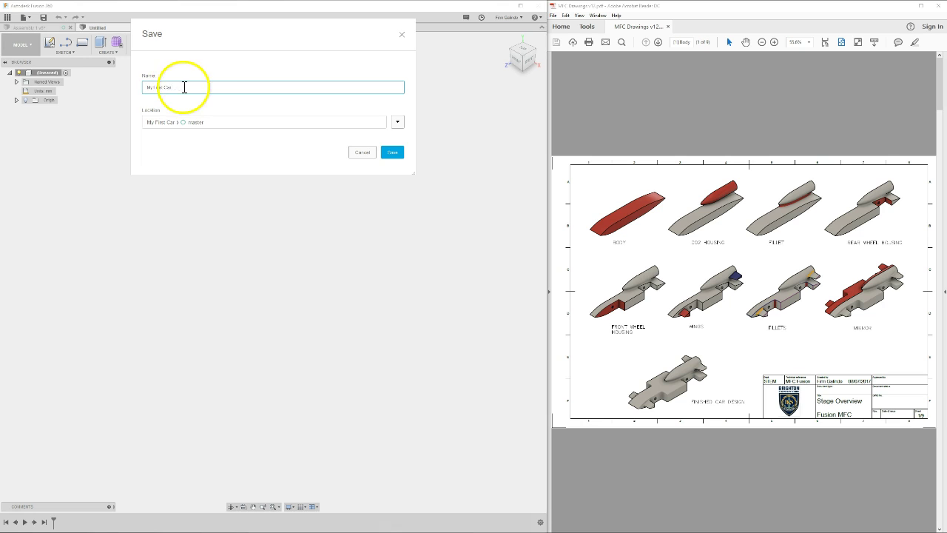
- Create a new 'My First Car' project and save the design into its master folder
click(397, 124)
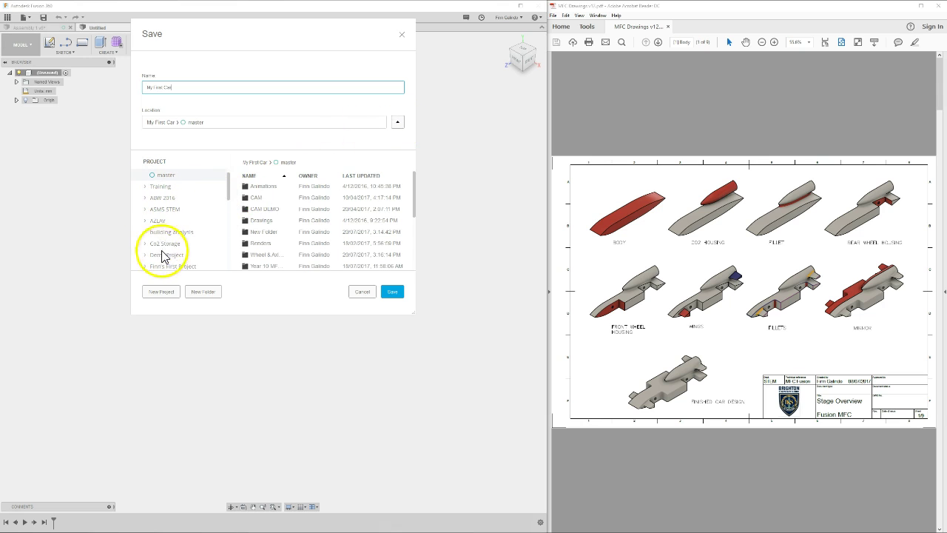
click(168, 293)
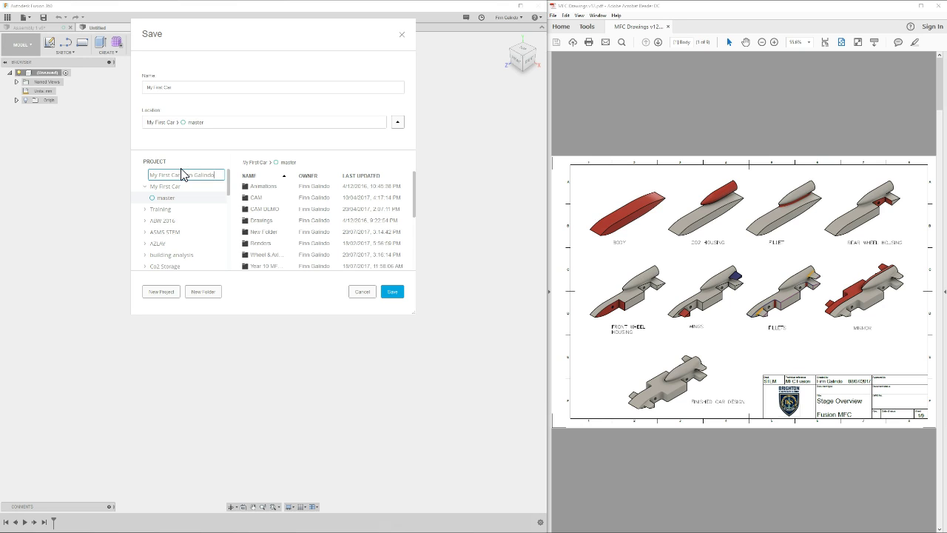
drag(181, 174, 147, 260)
click(151, 255)
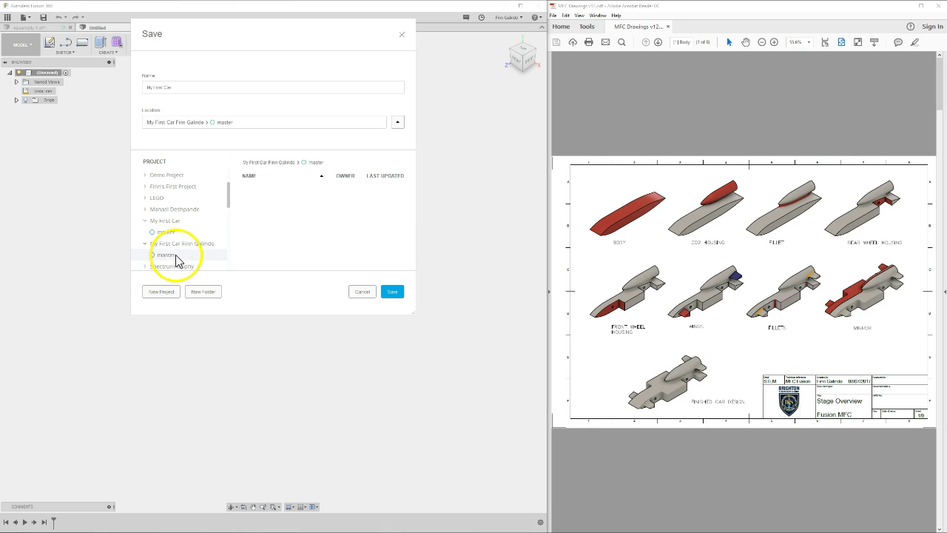
mouse_move(164, 259)
mouse_down()
mouse_move(146, 248)
mouse_move(165, 261)
mouse_up()
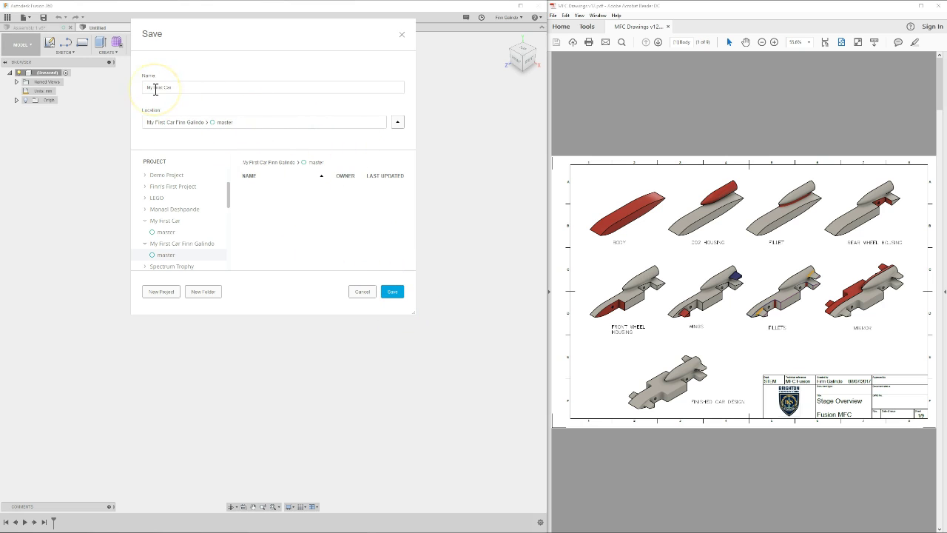
click(392, 293)
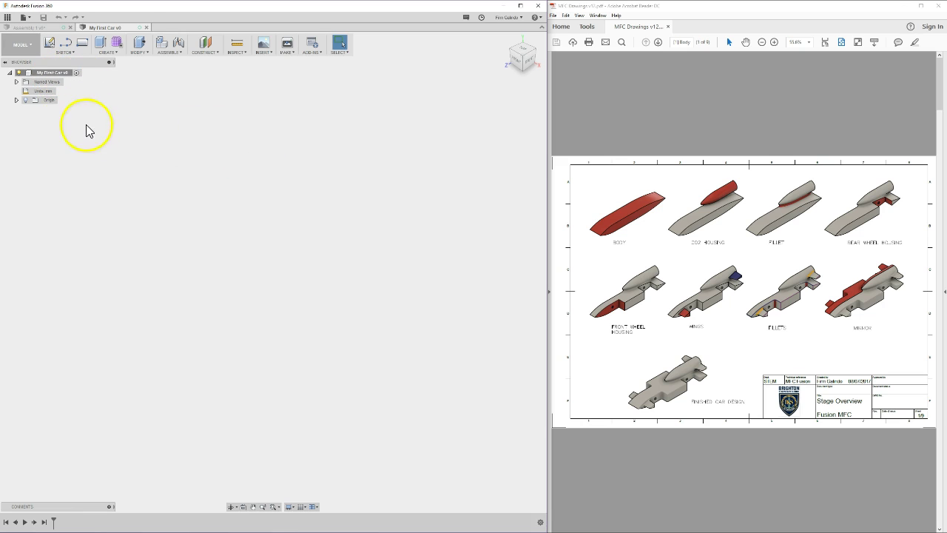
- Turn on the Origin visibility, selecting and deselecting the Origin folder twice
click(27, 102)
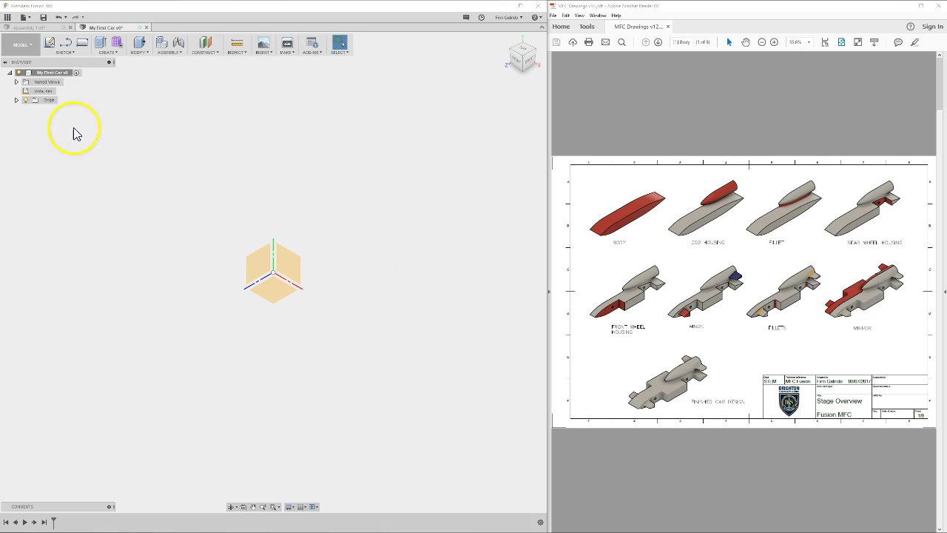
click(25, 102)
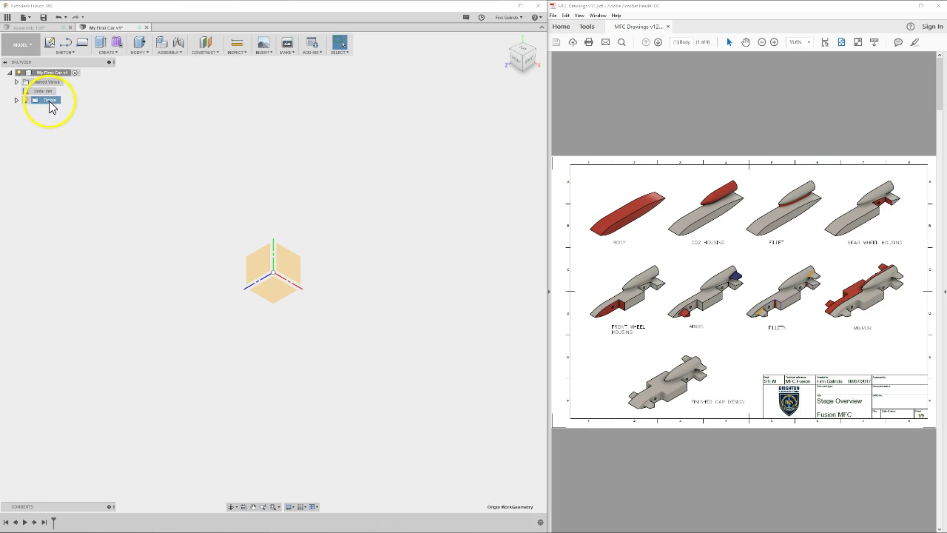
click(155, 158)
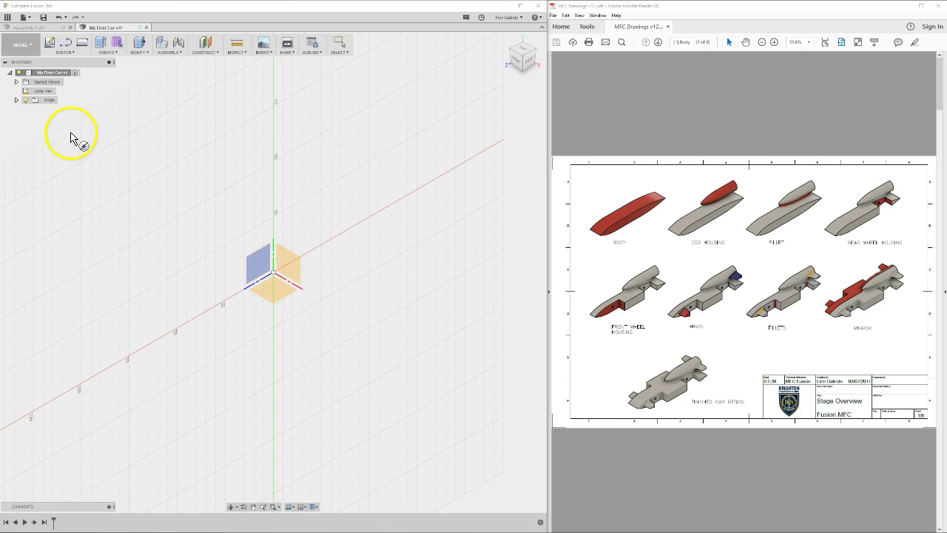
click(31, 102)
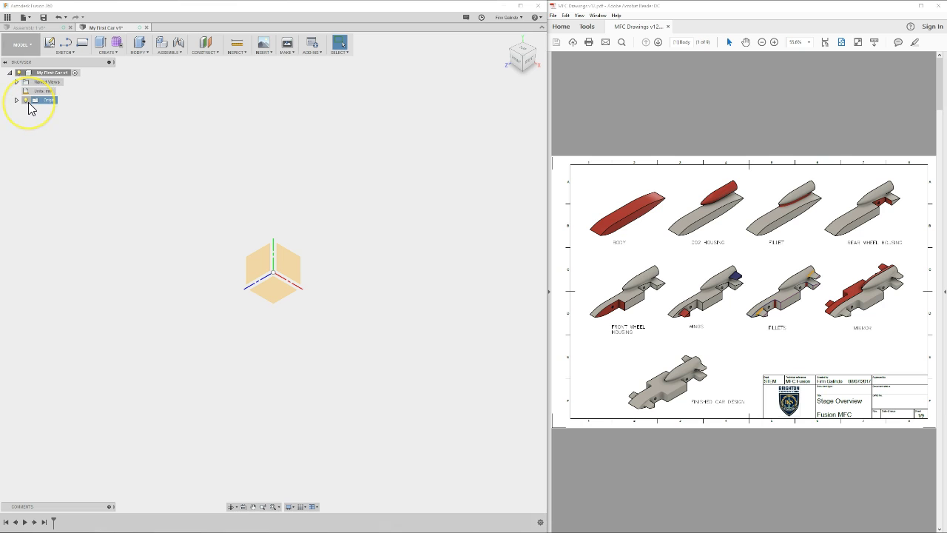
click(45, 110)
- Expand and collapse the Origin folder, then hide and re-show the origin planes and axes
click(17, 100)
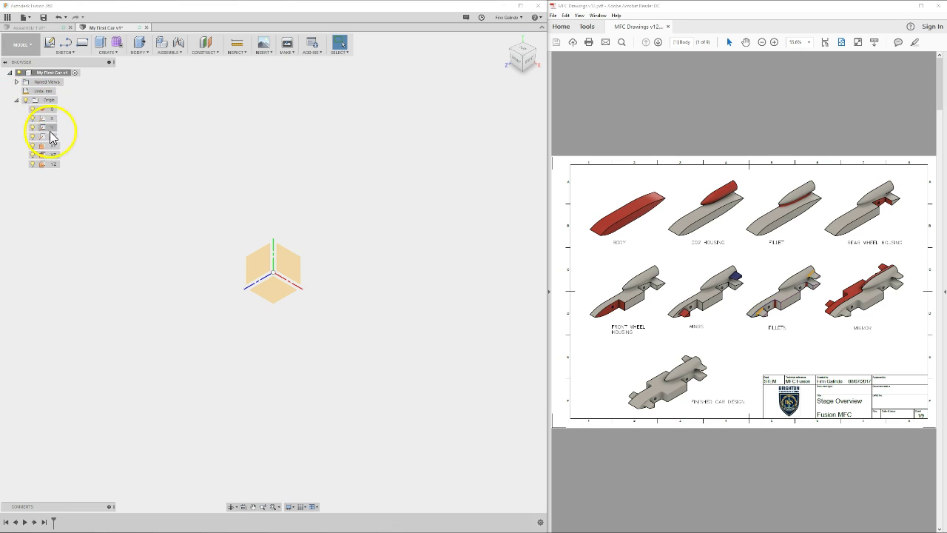
click(16, 100)
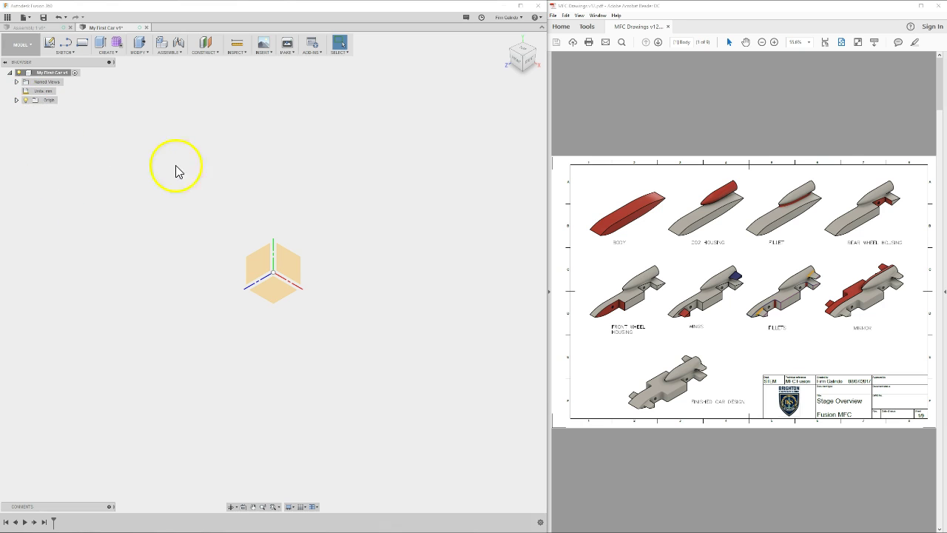
click(25, 100)
click(26, 100)
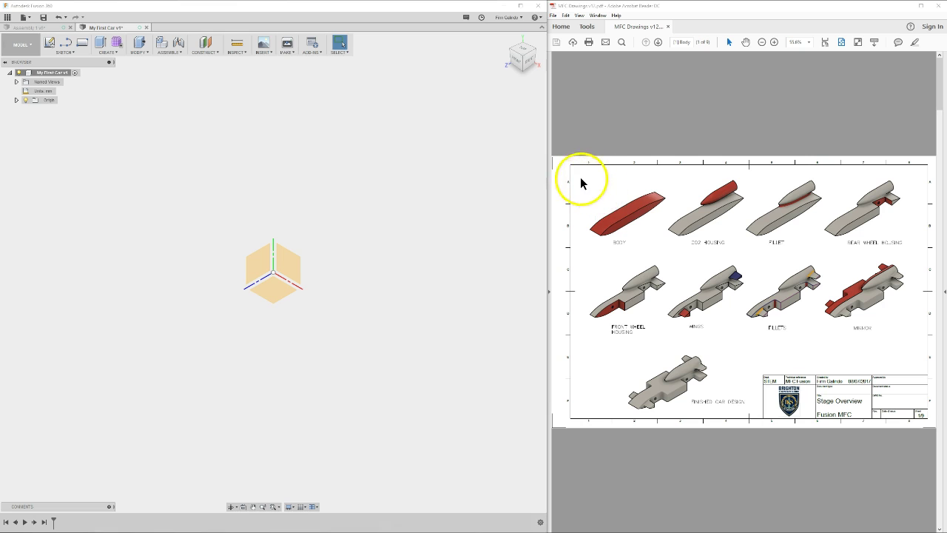
drag(592, 191, 663, 237)
click(634, 264)
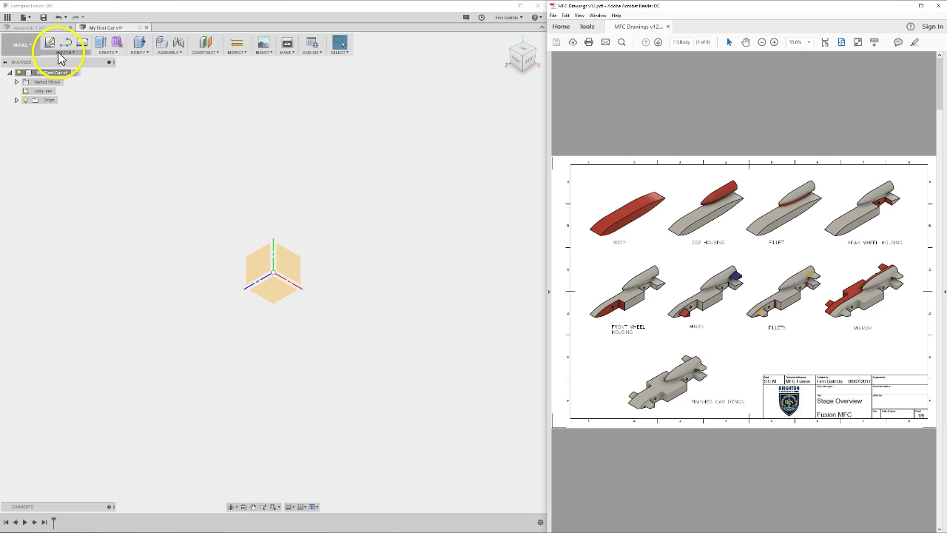
click(32, 50)
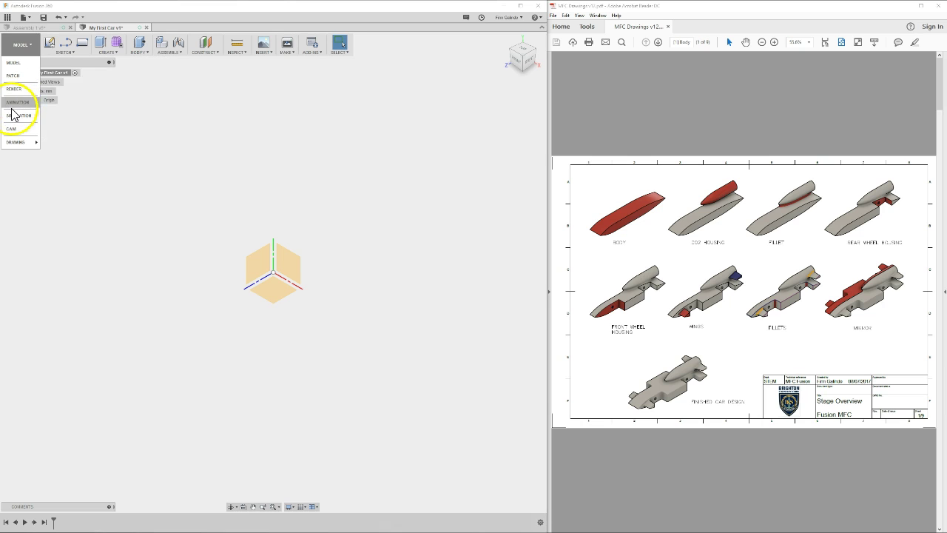
click(25, 46)
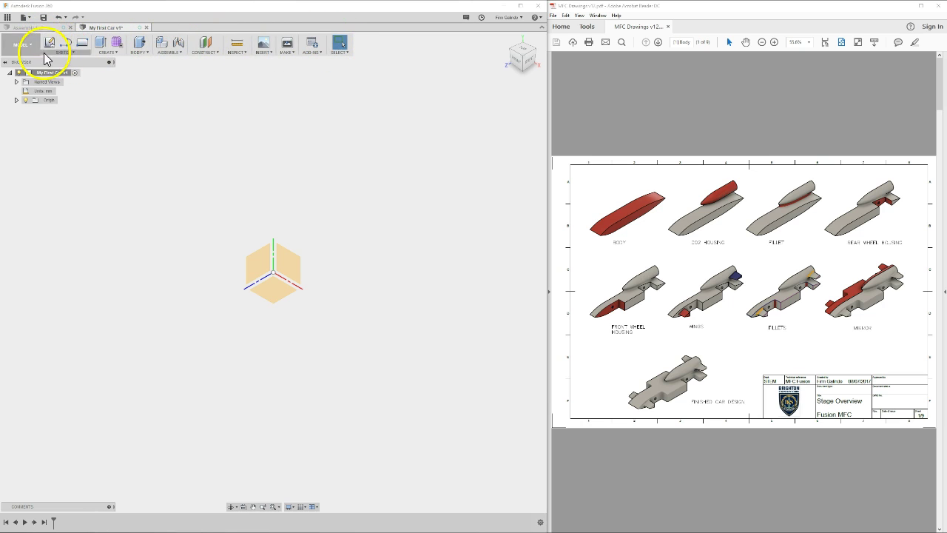
click(105, 54)
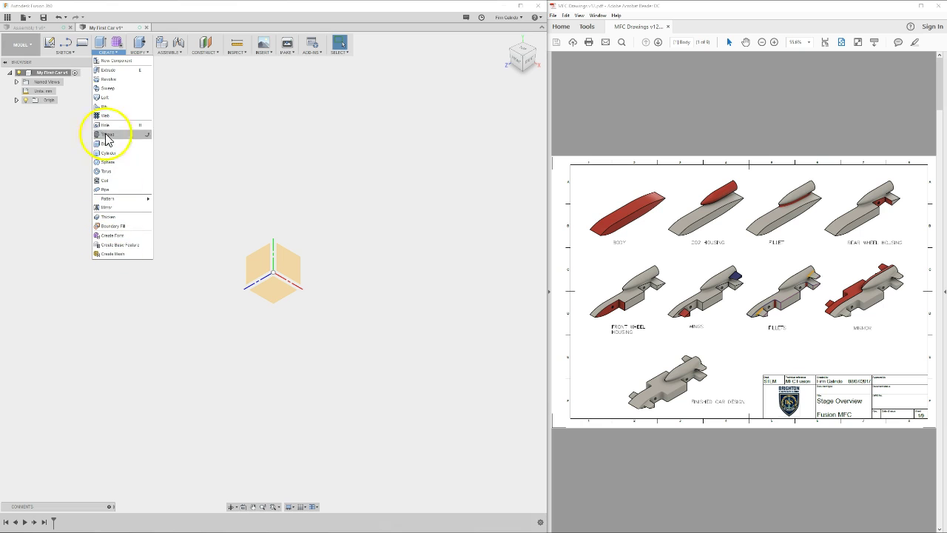
click(139, 51)
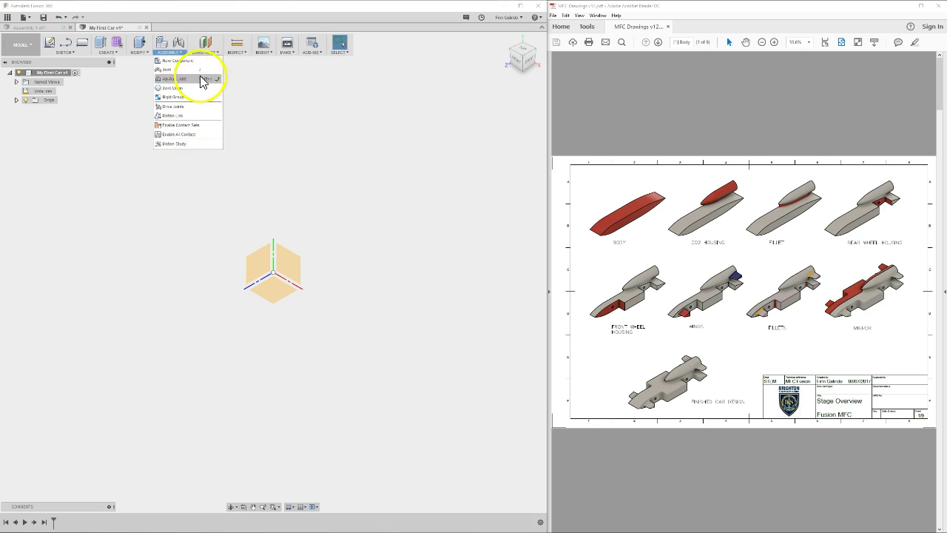
click(205, 50)
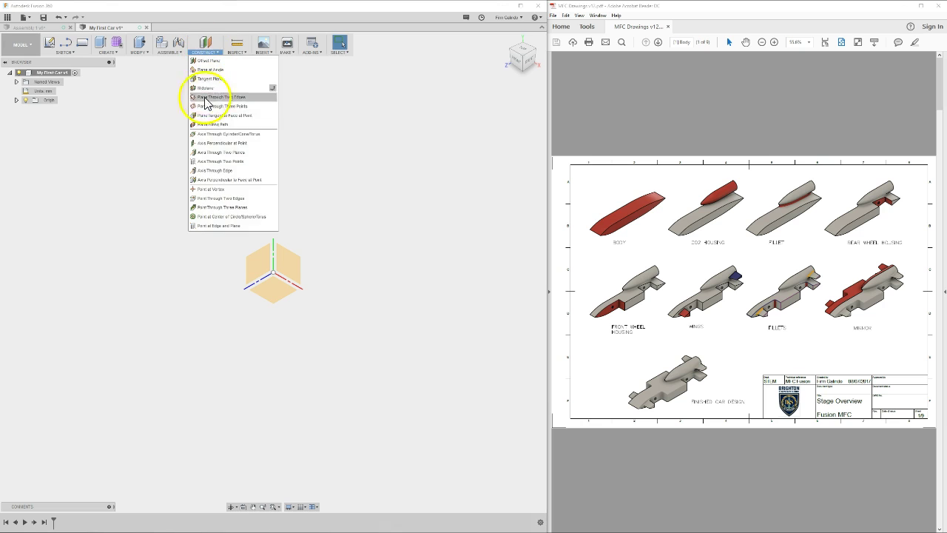
click(262, 51)
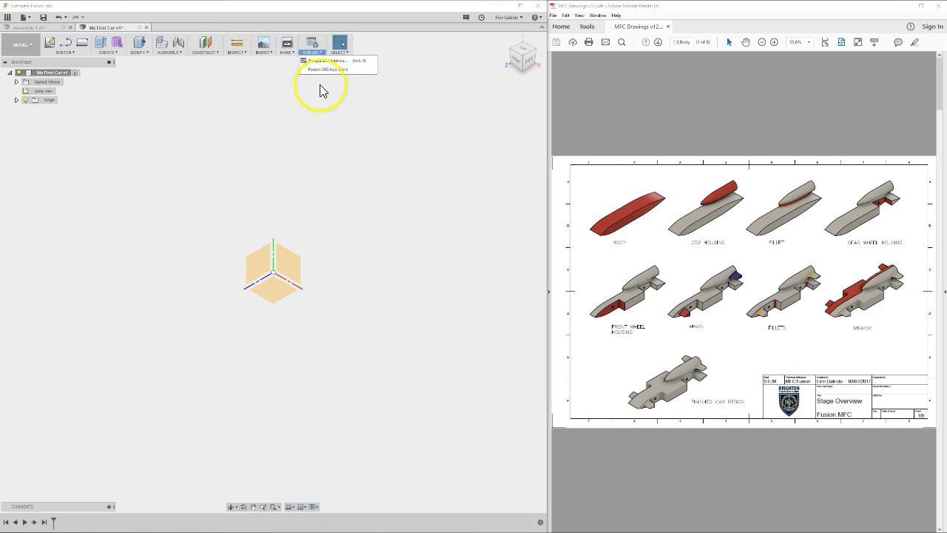
click(340, 46)
click(307, 124)
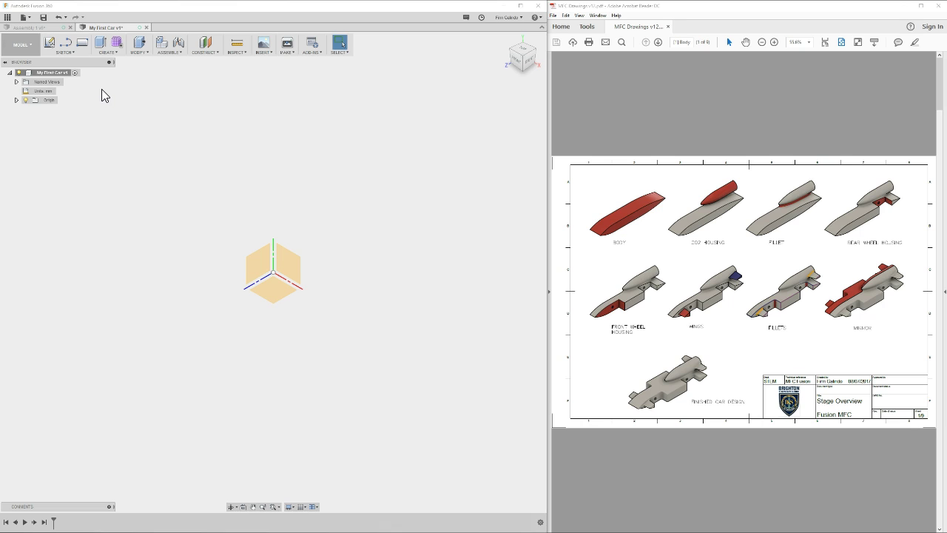
click(63, 51)
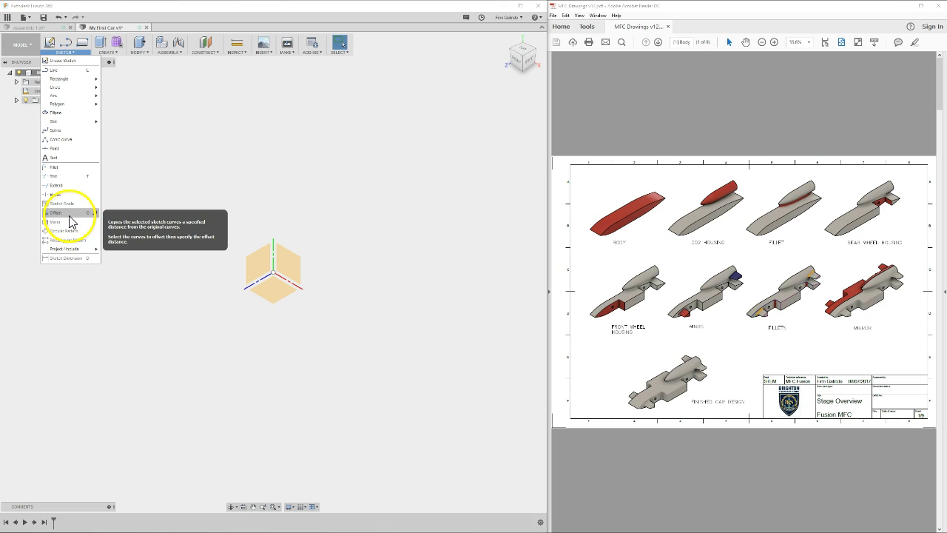
click(194, 197)
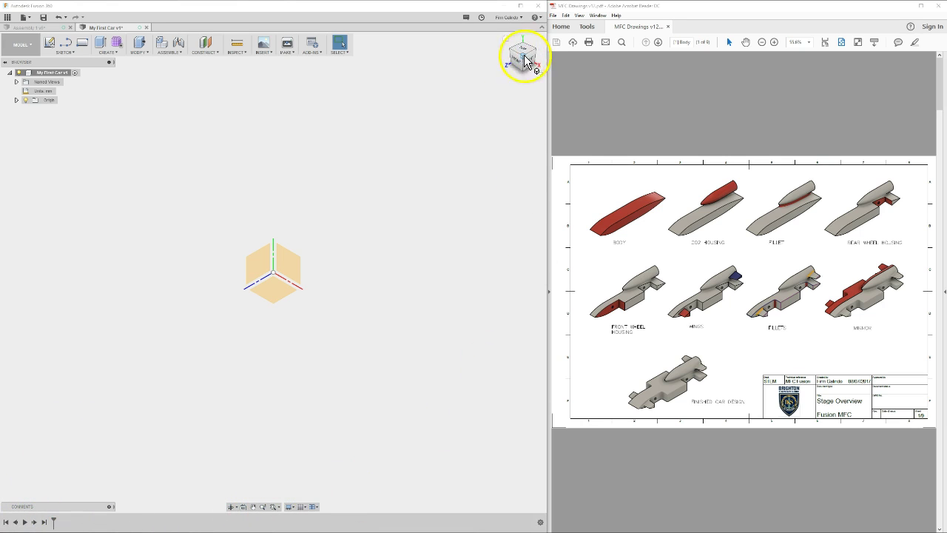
mouse_move(522, 52)
mouse_down()
mouse_move(482, 62)
mouse_move(497, 42)
mouse_move(543, 62)
mouse_move(502, 67)
mouse_move(514, 43)
mouse_move(533, 42)
mouse_move(512, 68)
mouse_move(531, 53)
mouse_up()
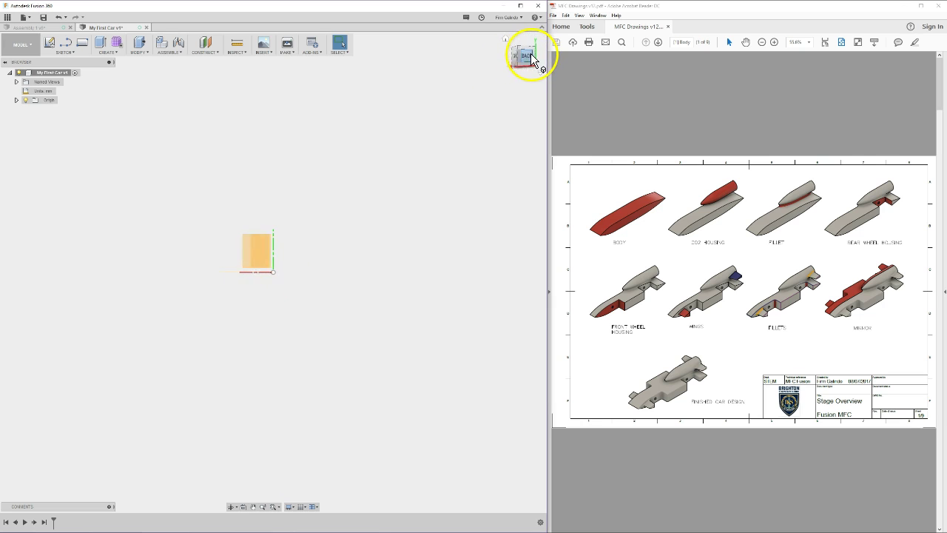
click(506, 39)
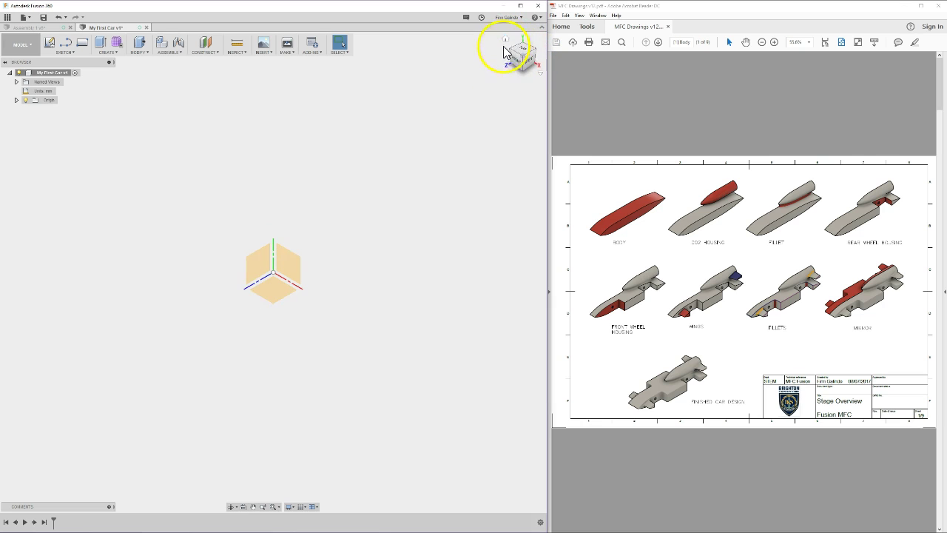
click(510, 64)
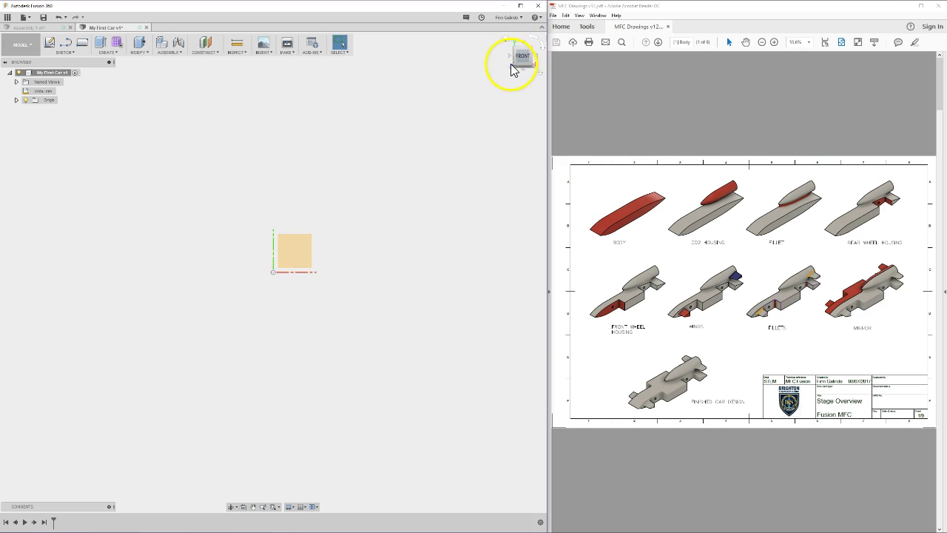
mouse_move(510, 63)
mouse_down()
mouse_move(513, 99)
mouse_move(526, 47)
mouse_move(506, 46)
mouse_up()
click(506, 41)
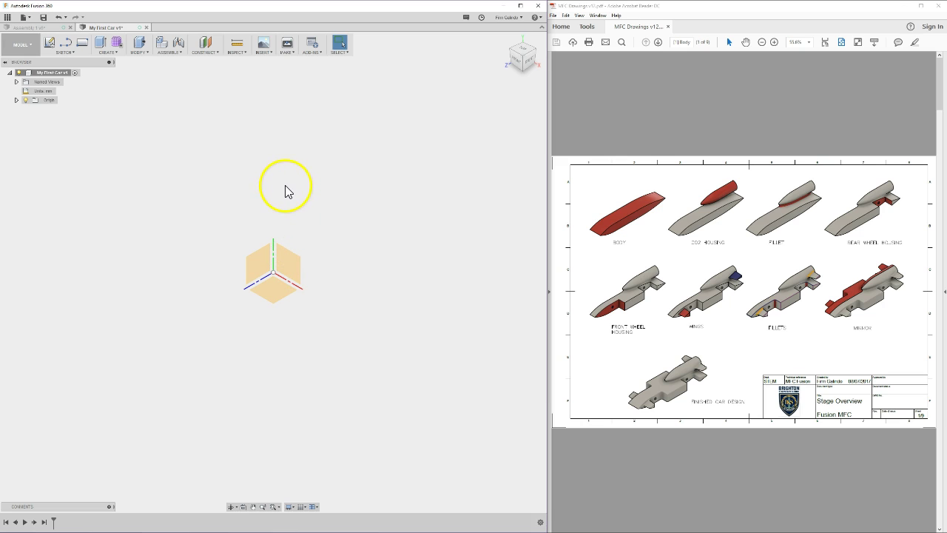
- Open the Data Panel and pin the second 'My First Car' project
click(7, 19)
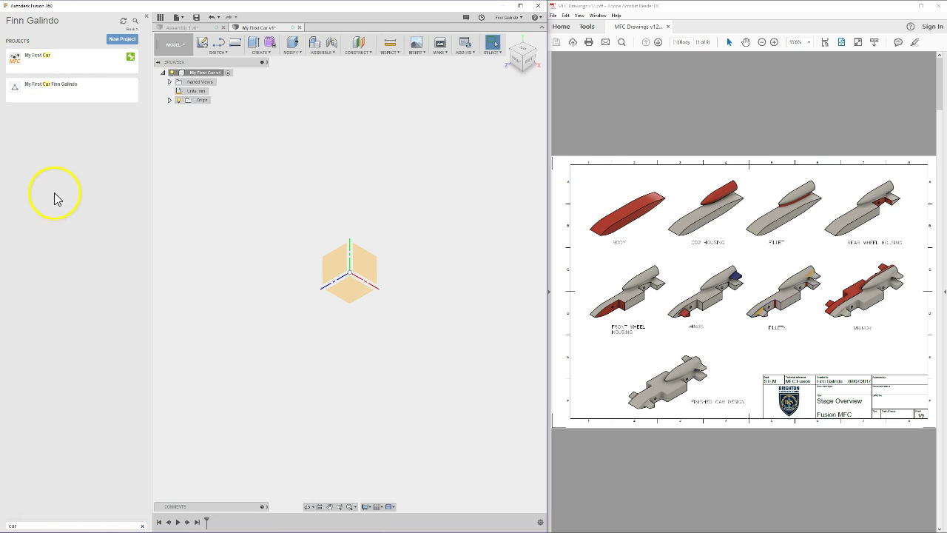
click(132, 87)
click(135, 155)
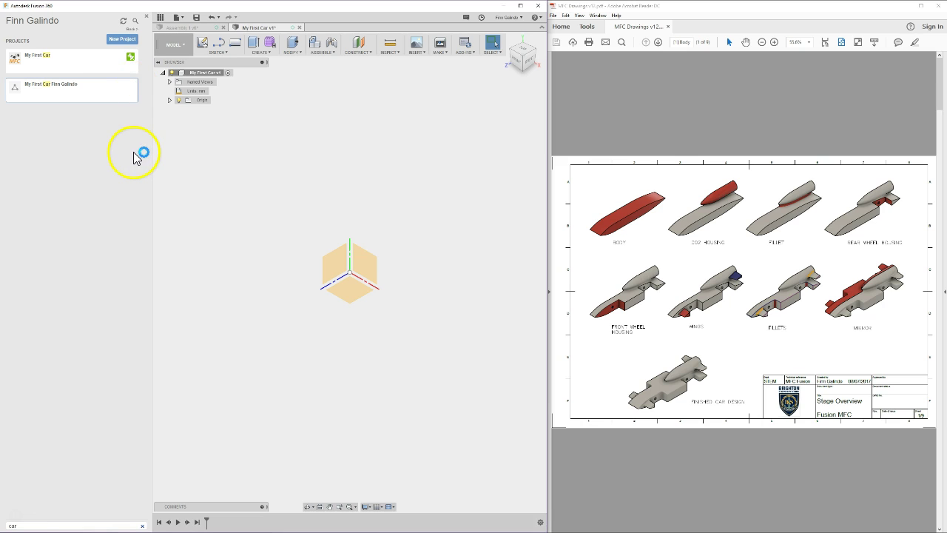